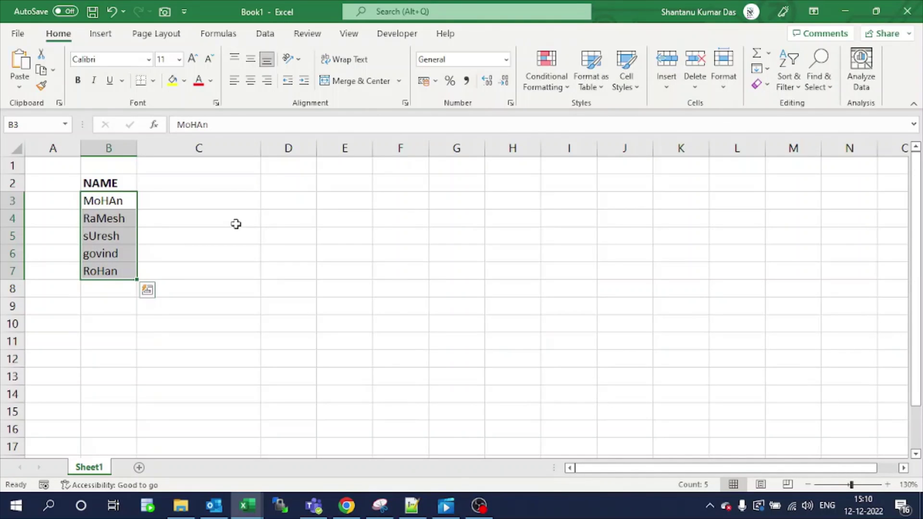
Clear the name selection and open the Visual Basic editor with Alt+F11.
{"action": "left_click", "coordinate": [182, 221]}
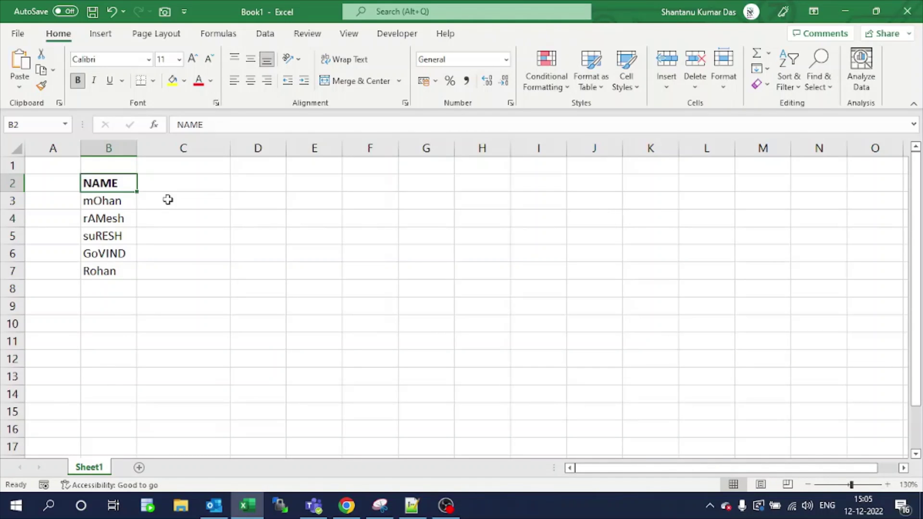
{"action": "key", "text": "alt"}
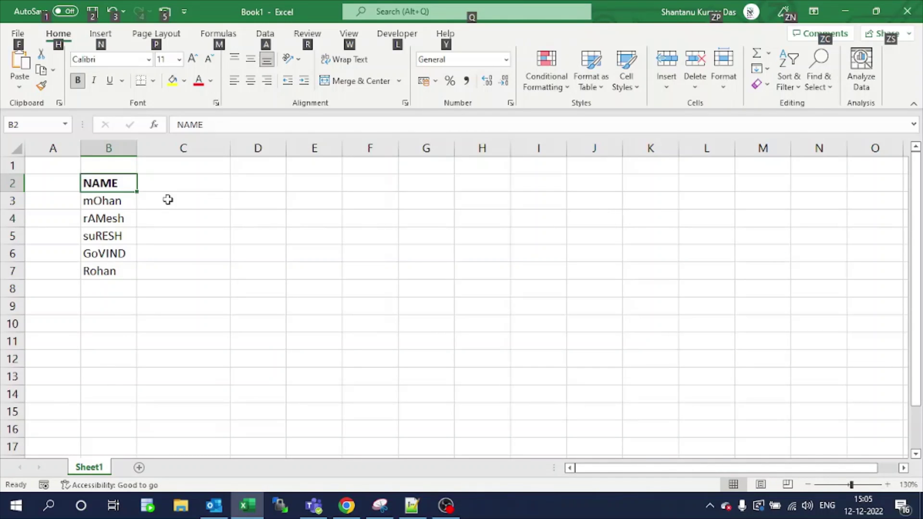
{"action": "key", "text": "alt+F11"}
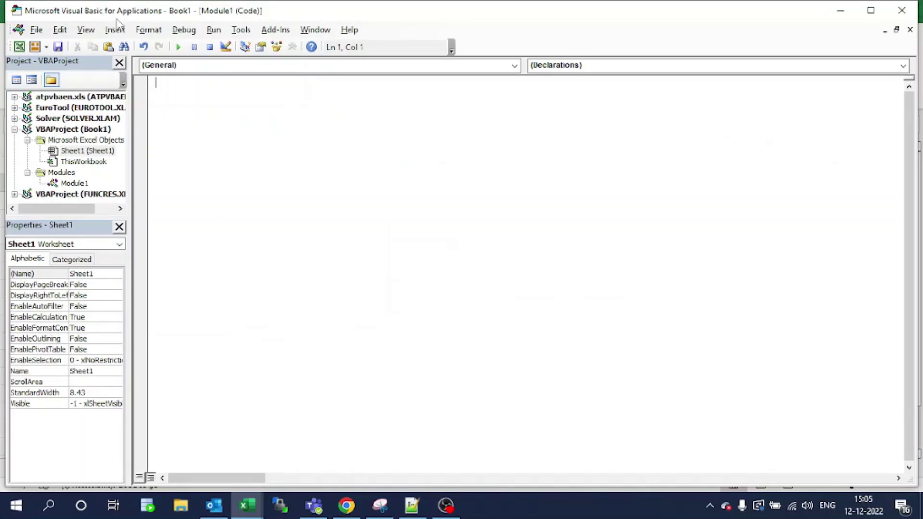
Insert a new empty Module2 into Book1 and bring up the prepared macro code in Notepad++.
{"action": "left_click", "coordinate": [47, 47]}
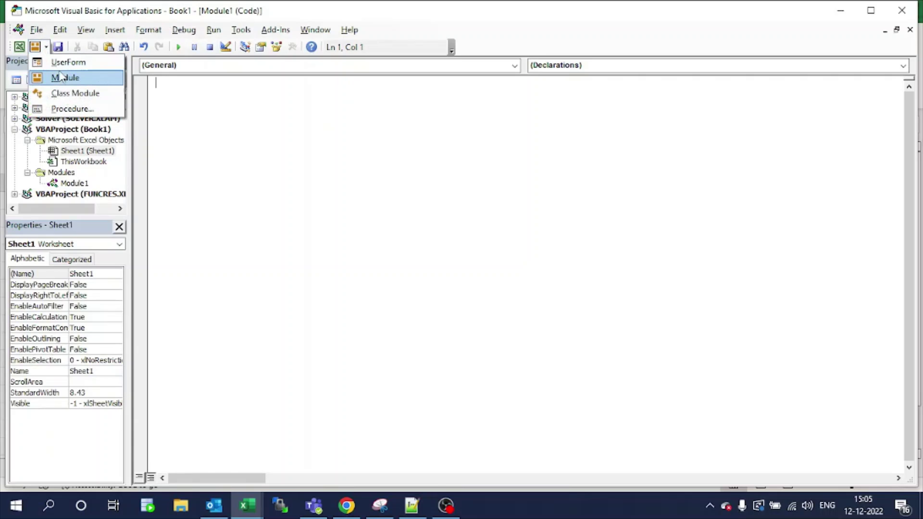
{"action": "left_click", "coordinate": [60, 78]}
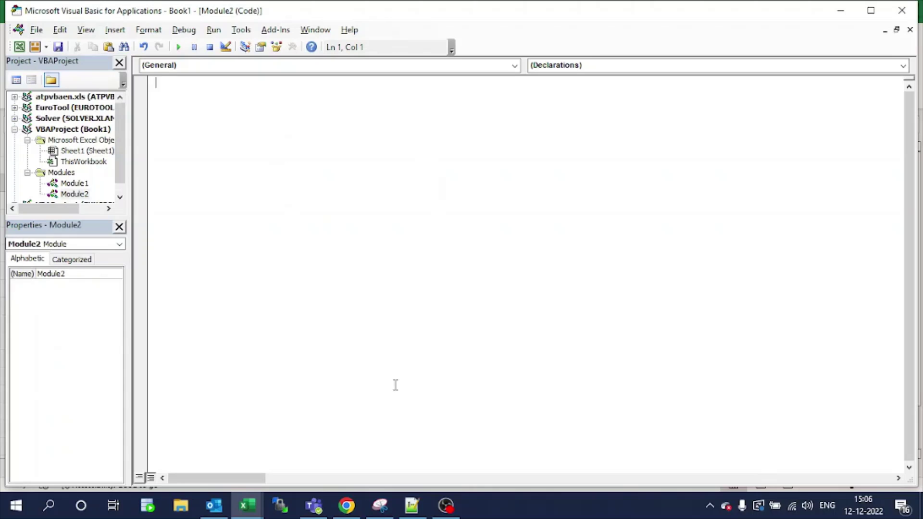
{"action": "left_click", "coordinate": [412, 505]}
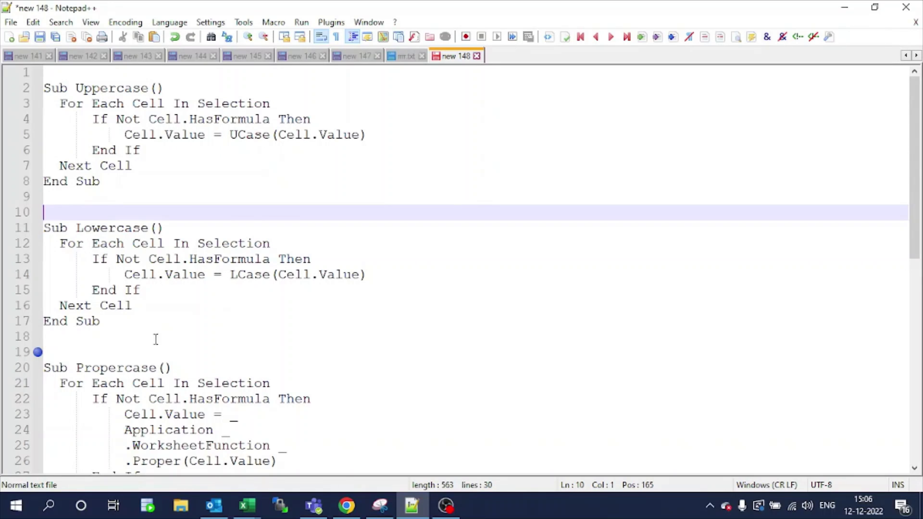
Select the Uppercase, Lowercase and Propercase subs in Notepad++ for copying.
{"action": "scroll", "coordinate": [178, 384], "scroll_direction": "down", "scroll_amount": 1}
{"action": "scroll", "coordinate": [164, 371], "scroll_direction": "up", "scroll_amount": 1}
{"action": "left_click", "coordinate": [45, 89]}
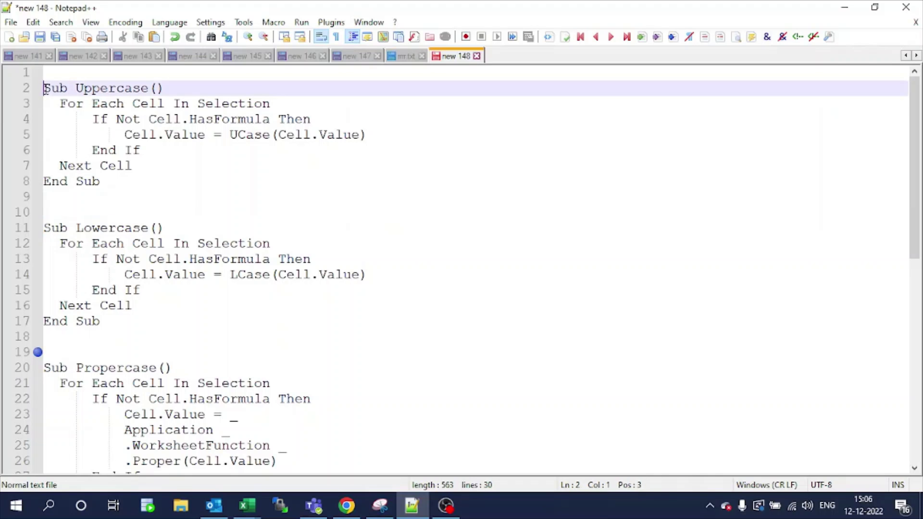
{"action": "mouse_move", "coordinate": [47, 89]}
{"action": "left_mouse_down"}
{"action": "mouse_move", "coordinate": [237, 445]}
{"action": "mouse_move", "coordinate": [227, 478]}
{"action": "left_mouse_up"}
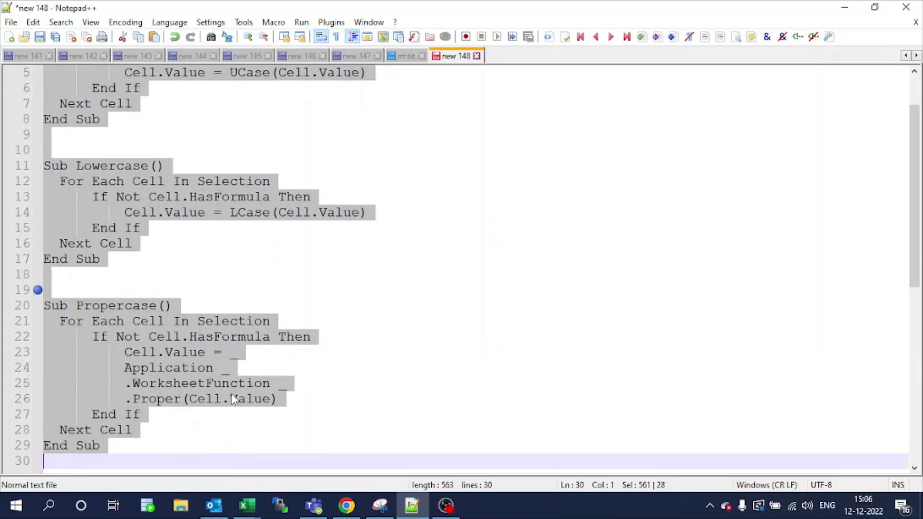
Paste the three case-conversion macros into Module2 and return to the Excel workbook.
{"action": "left_click", "coordinate": [844, 7]}
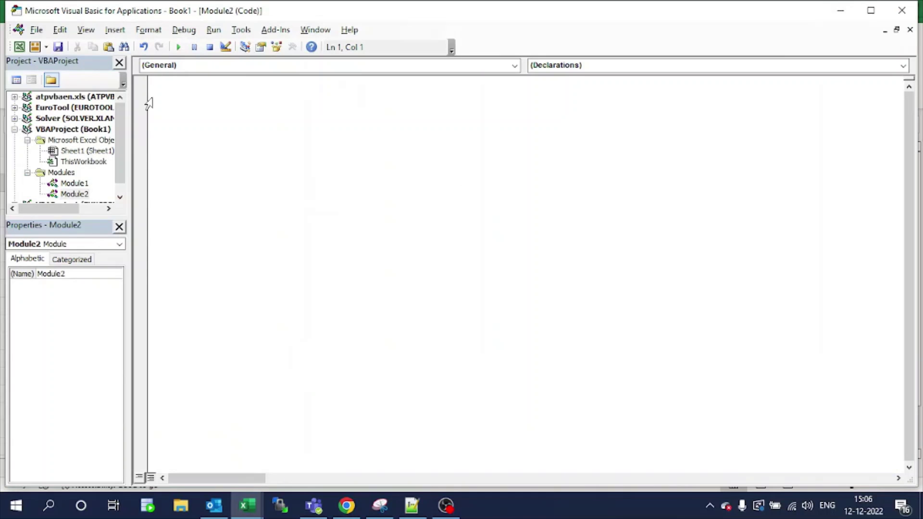
{"action": "type", "text": "Sub Uppercase()   For Each Cell In Selection       If Not Cell.HasFormula Then           Cell.Value = UCase(Cell.Value)       End If   Next Cell End Sub   Sub Lowercase()   For Each Cell In Selection       If Not Cell.HasFormula Then           Cell.Value = LCase(Cell.Value)       End If   Next Cell End Sub   Sub Propercase()   For Each Cell In Selection       If Not Cell.HasFormula Then           Cell.Value = _           Application _           .WorksheetFunction _           .Proper(Cell.Value)       End If   Next Cell End Sub"}
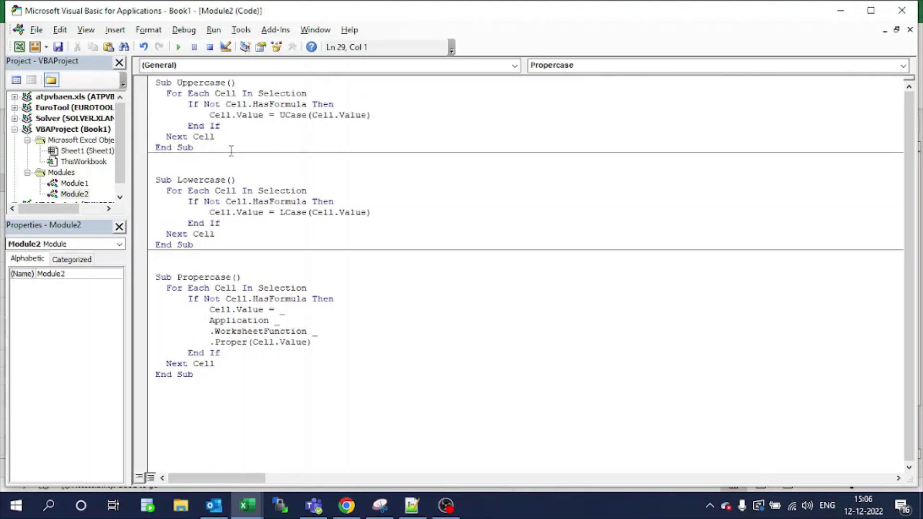
{"action": "left_click", "coordinate": [840, 10]}
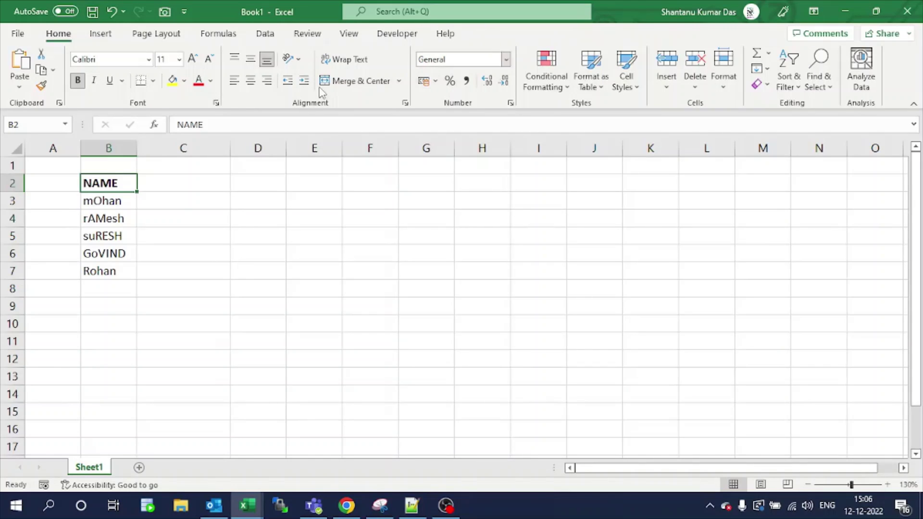
In Customize the Ribbon, insert a new tab after View and rename its group to OWN VIEW.
{"action": "right_click", "coordinate": [143, 15]}
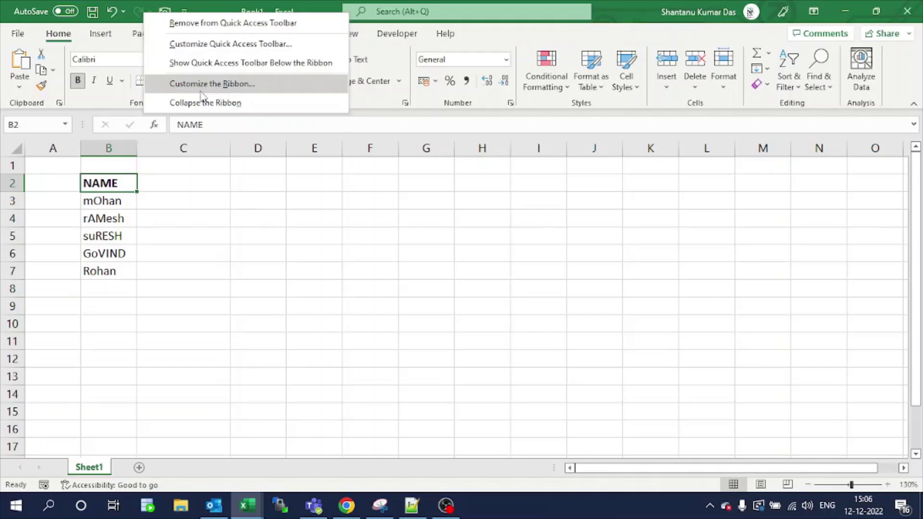
{"action": "left_click", "coordinate": [201, 86]}
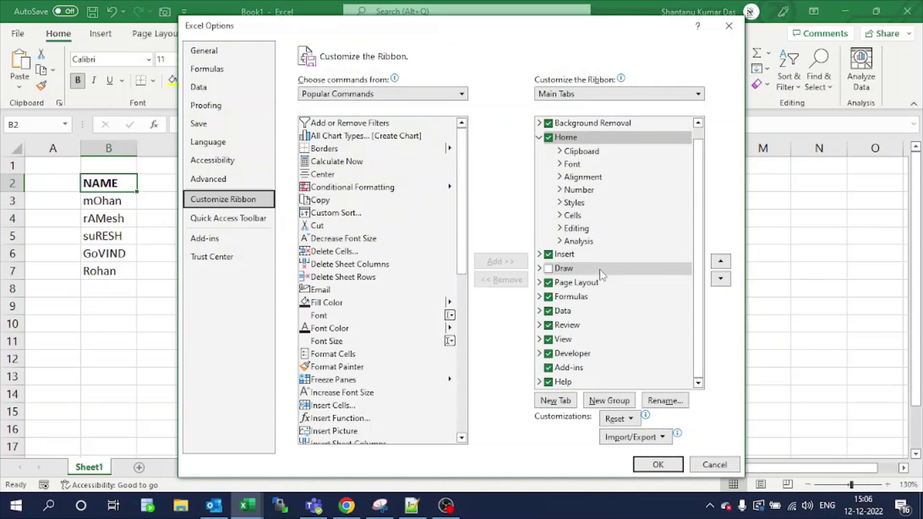
{"action": "left_click", "coordinate": [583, 341]}
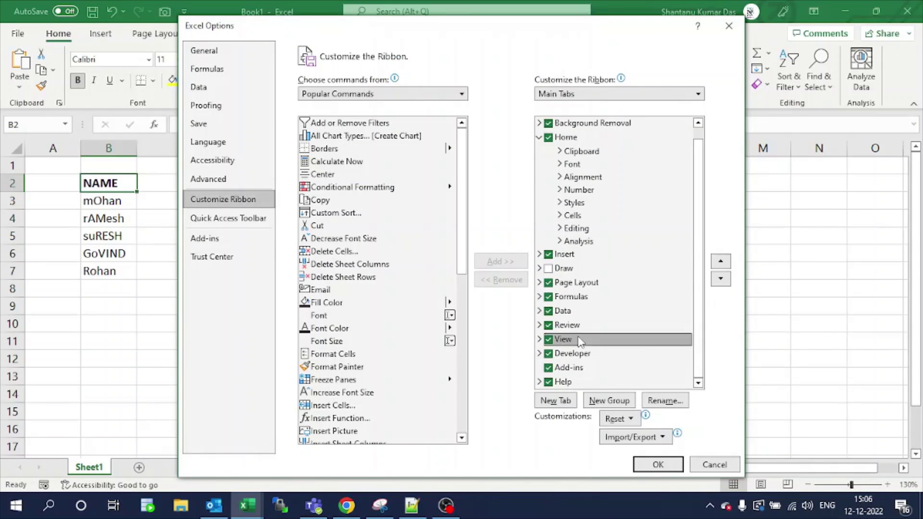
{"action": "right_click", "coordinate": [579, 340]}
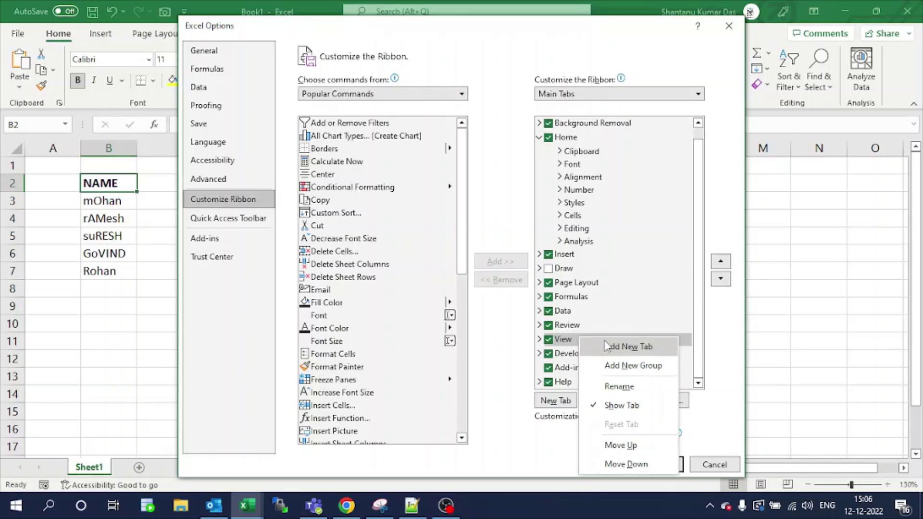
{"action": "left_click", "coordinate": [601, 346]}
{"action": "scroll", "coordinate": [683, 355], "scroll_direction": "down", "scroll_amount": 1}
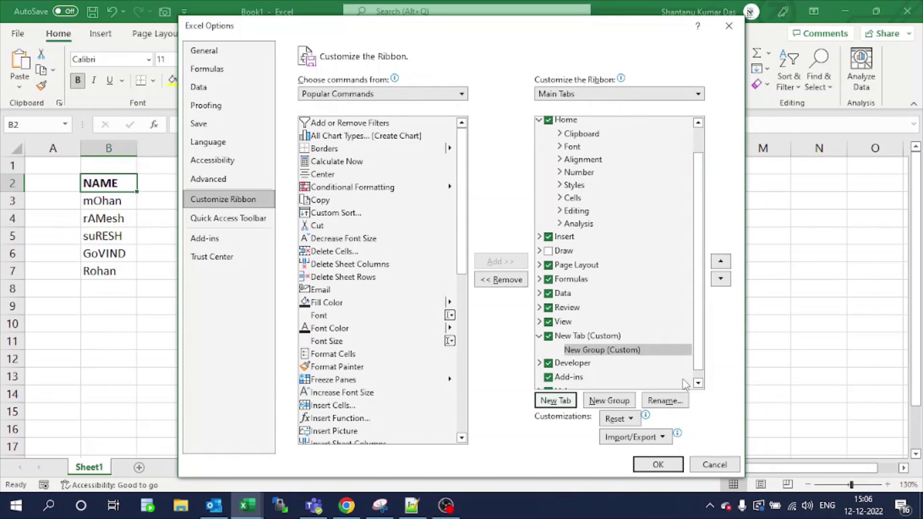
{"action": "left_click", "coordinate": [665, 401]}
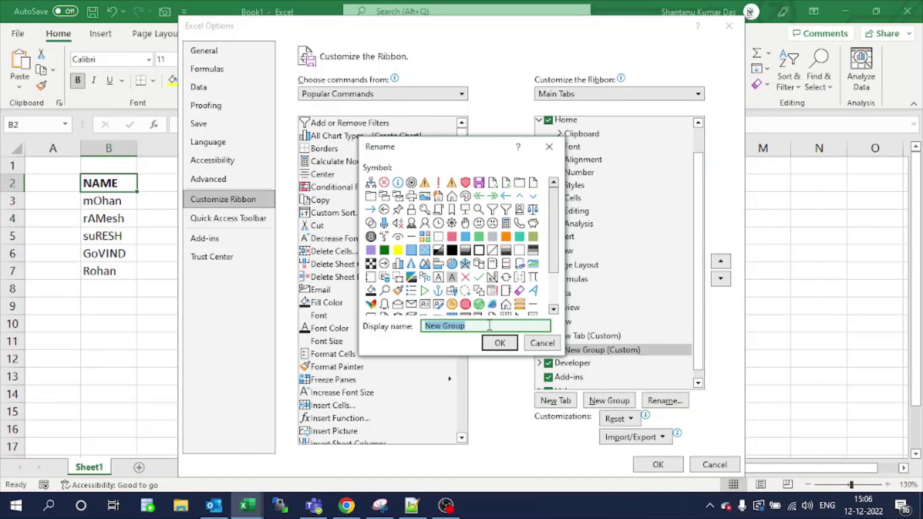
{"action": "type", "text": "O"}
{"action": "left_click", "coordinate": [500, 343]}
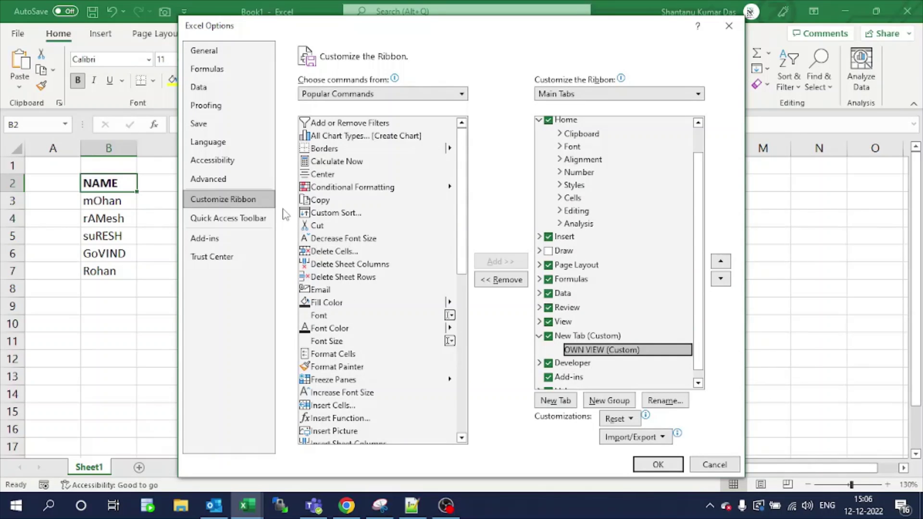
List the workbook macros and add Uppercase to the OWN VIEW group.
{"action": "left_click", "coordinate": [362, 96]}
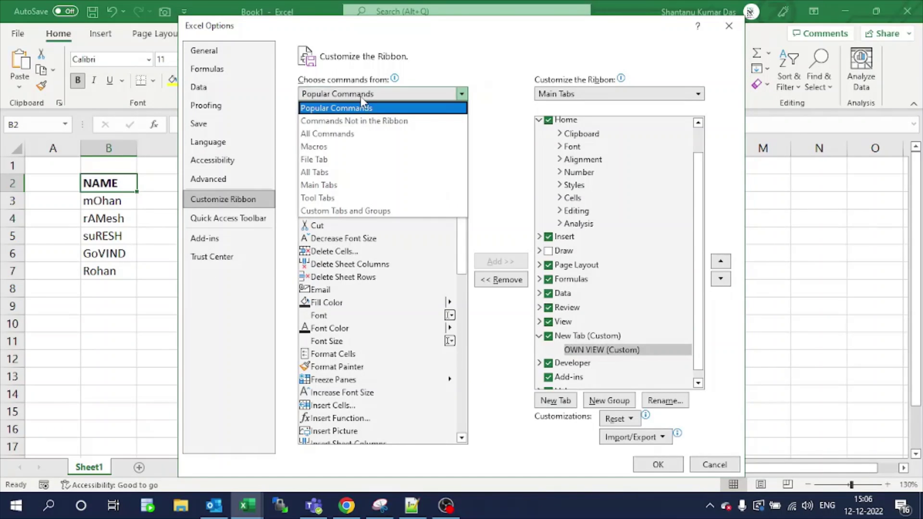
{"action": "left_click", "coordinate": [354, 152]}
{"action": "scroll", "coordinate": [361, 312], "scroll_direction": "down", "scroll_amount": 1}
{"action": "scroll", "coordinate": [361, 316], "scroll_direction": "down", "scroll_amount": 3}
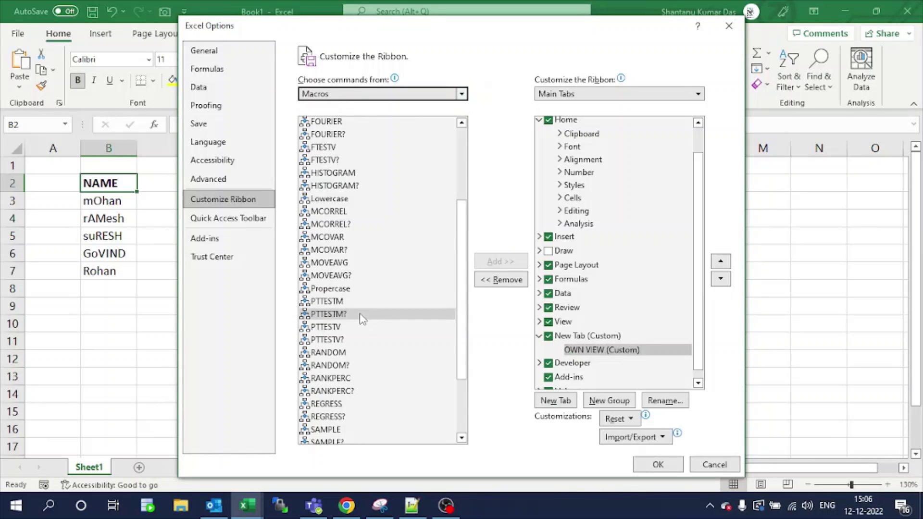
{"action": "left_click", "coordinate": [344, 289]}
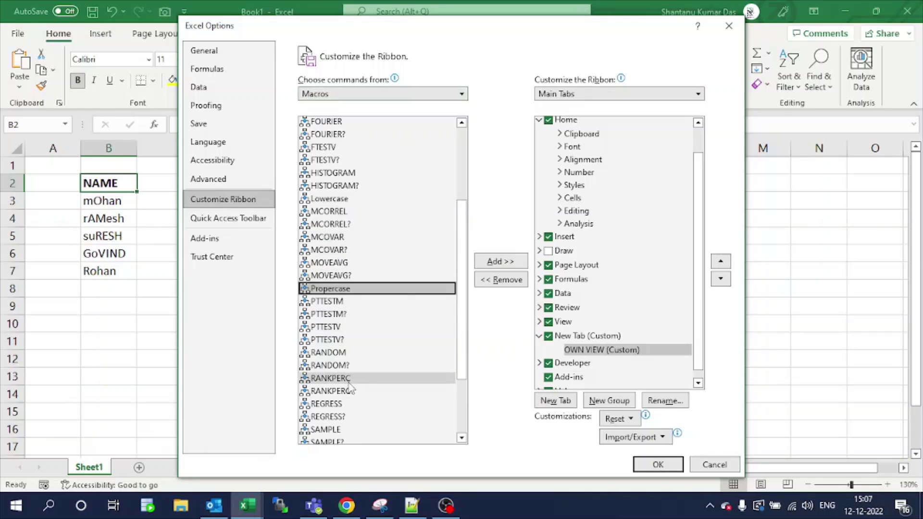
{"action": "scroll", "coordinate": [346, 414], "scroll_direction": "down", "scroll_amount": 2}
{"action": "scroll", "coordinate": [346, 413], "scroll_direction": "down", "scroll_amount": 1}
{"action": "left_click", "coordinate": [336, 412]}
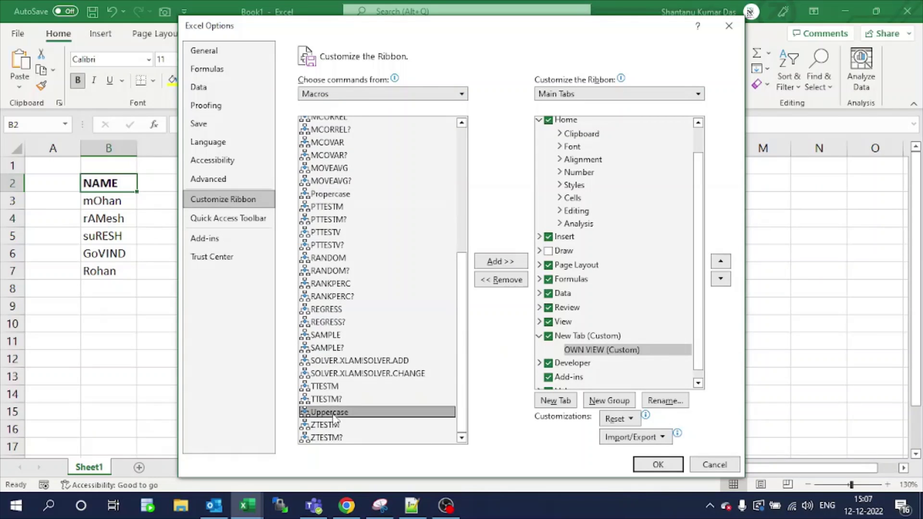
{"action": "left_click", "coordinate": [500, 265]}
Add Lowercase and Propercase to OWN VIEW, then begin renaming the Uppercase entry.
{"action": "scroll", "coordinate": [379, 310], "scroll_direction": "up", "scroll_amount": 1}
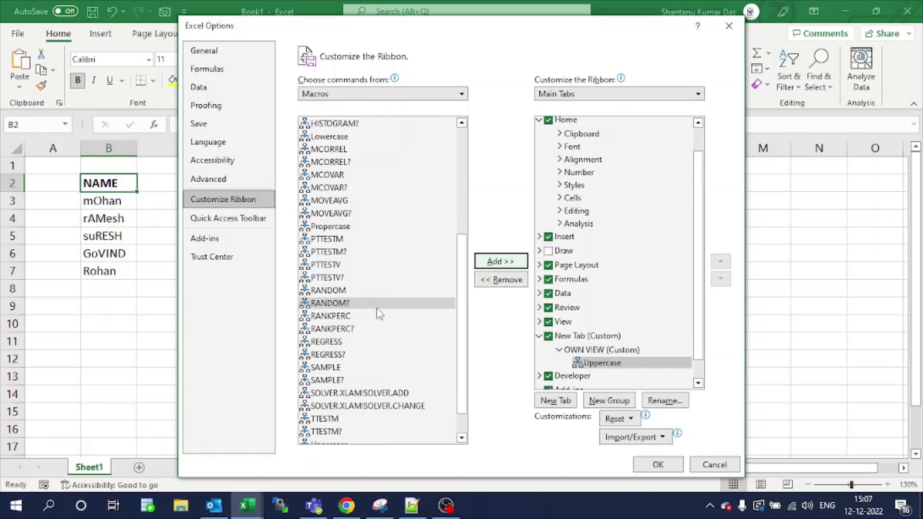
{"action": "left_click", "coordinate": [329, 137]}
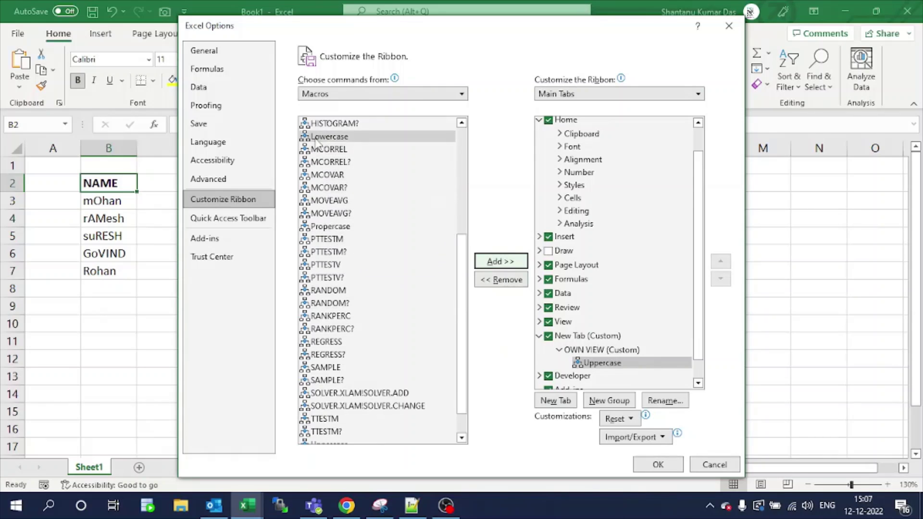
{"action": "left_click", "coordinate": [519, 263]}
{"action": "left_click", "coordinate": [342, 226]}
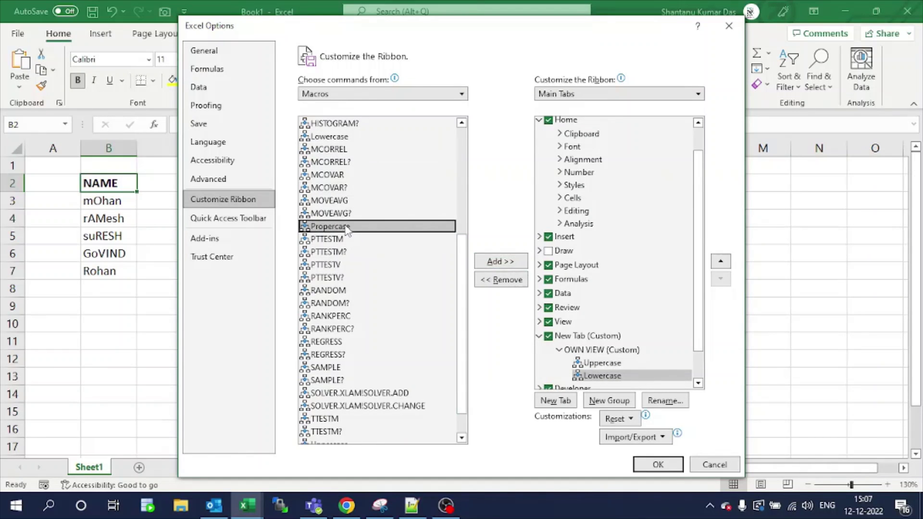
{"action": "left_click", "coordinate": [500, 262]}
{"action": "scroll", "coordinate": [620, 342], "scroll_direction": "down", "scroll_amount": 1}
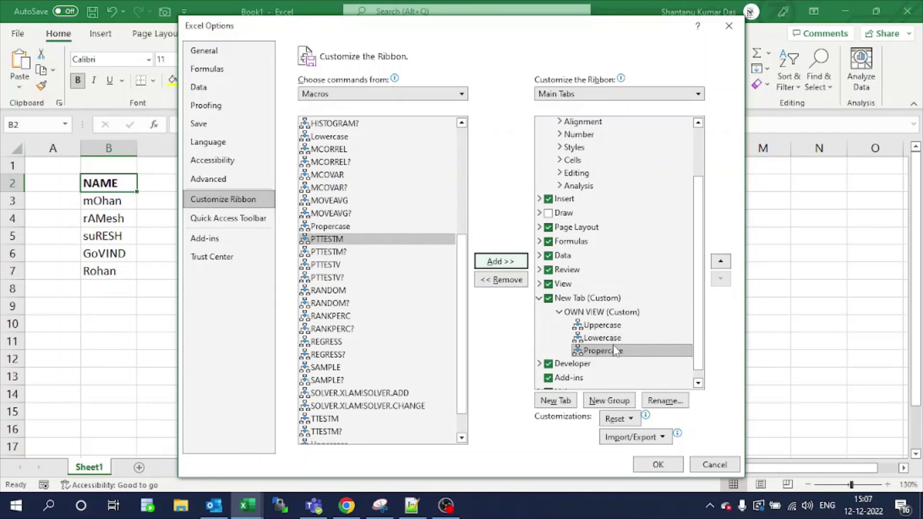
{"action": "left_click", "coordinate": [602, 325]}
{"action": "left_click", "coordinate": [664, 400]}
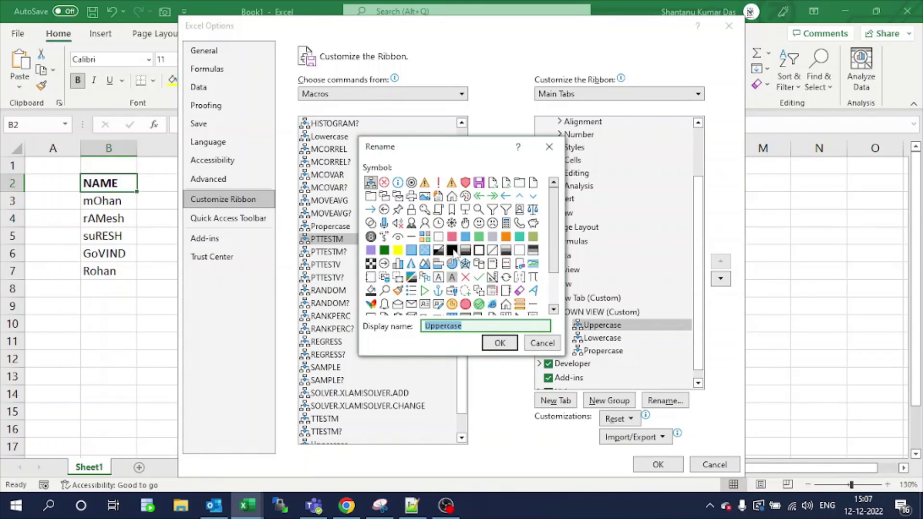
Give Uppercase a solid black symbol and Lowercase a grey symbol.
{"action": "left_click", "coordinate": [465, 264]}
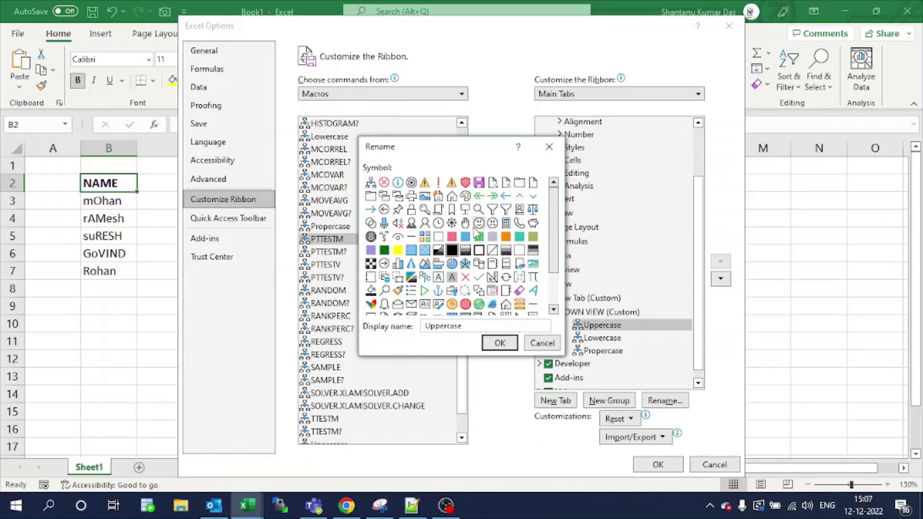
{"action": "left_click", "coordinate": [500, 342]}
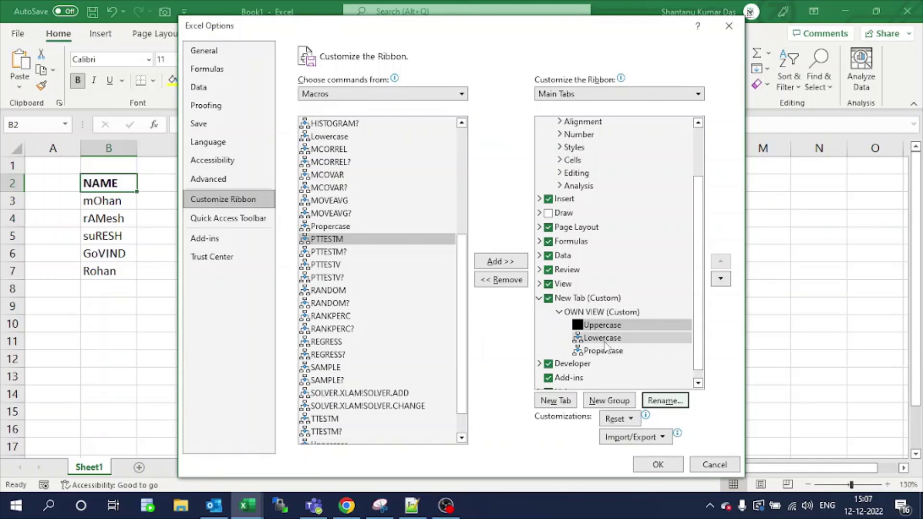
{"action": "left_click", "coordinate": [615, 338]}
{"action": "left_click", "coordinate": [659, 399]}
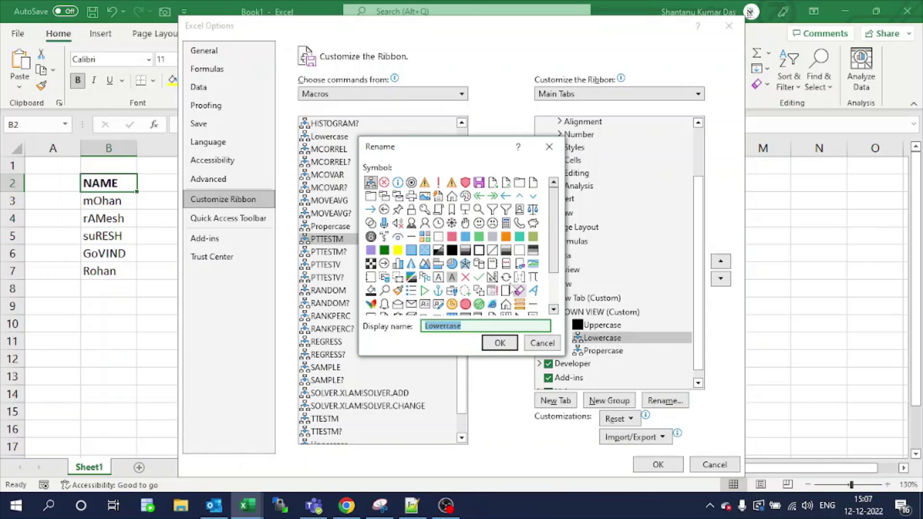
{"action": "left_click", "coordinate": [466, 251]}
{"action": "left_click", "coordinate": [499, 343]}
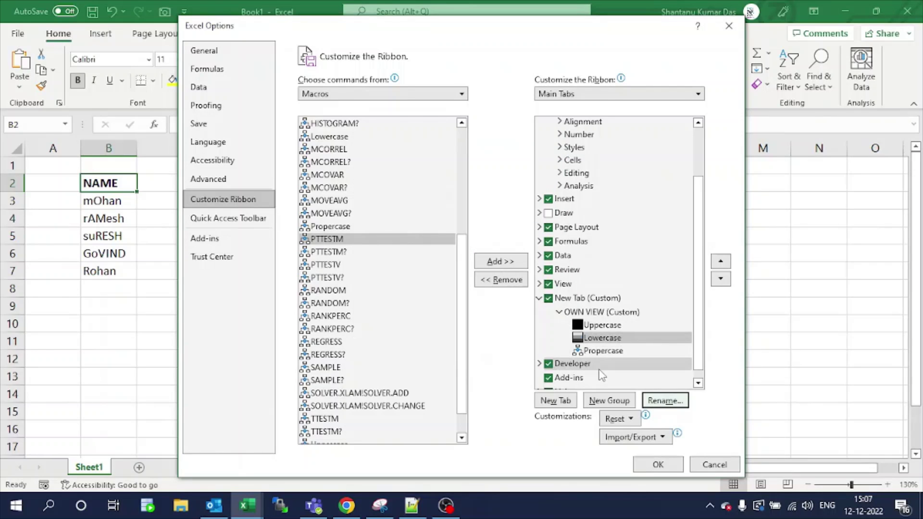
Give Propercase a half-black, half-white symbol and apply the ribbon customisation.
{"action": "left_click", "coordinate": [603, 350]}
{"action": "left_click", "coordinate": [660, 399]}
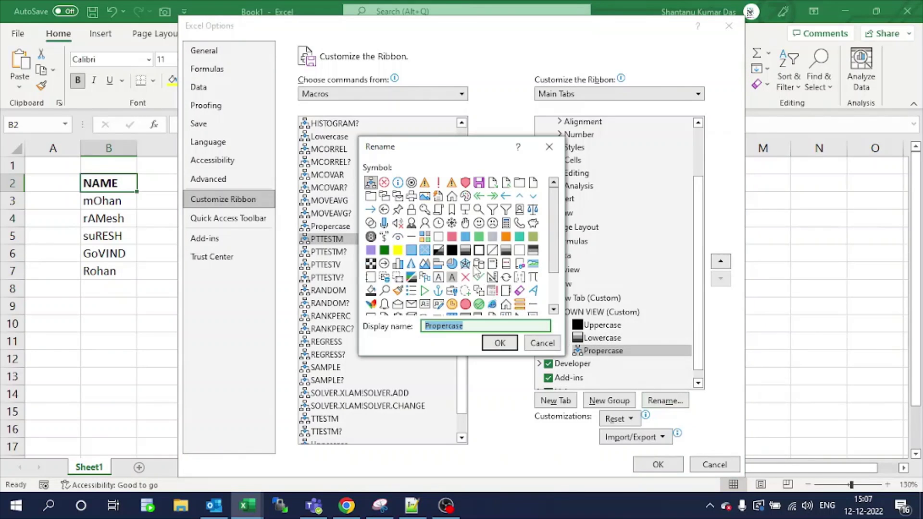
{"action": "left_click", "coordinate": [438, 250]}
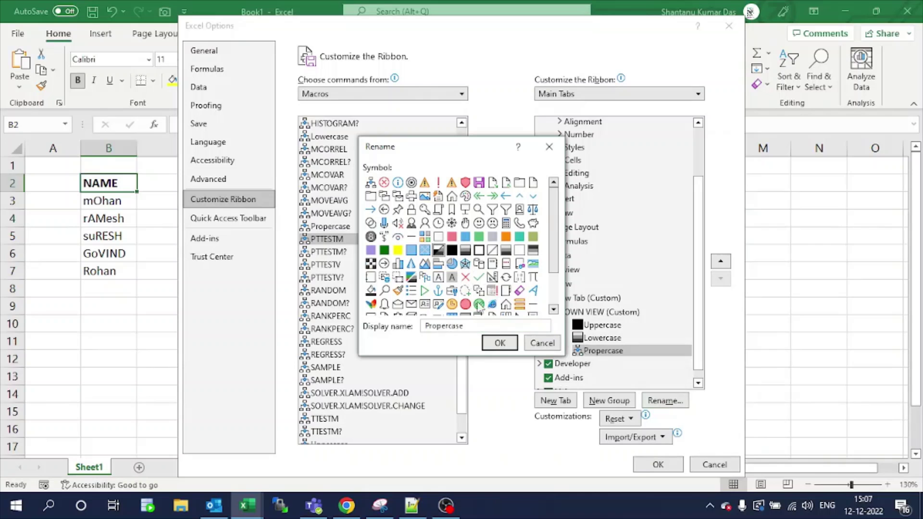
{"action": "left_click", "coordinate": [500, 343]}
{"action": "left_click", "coordinate": [657, 464]}
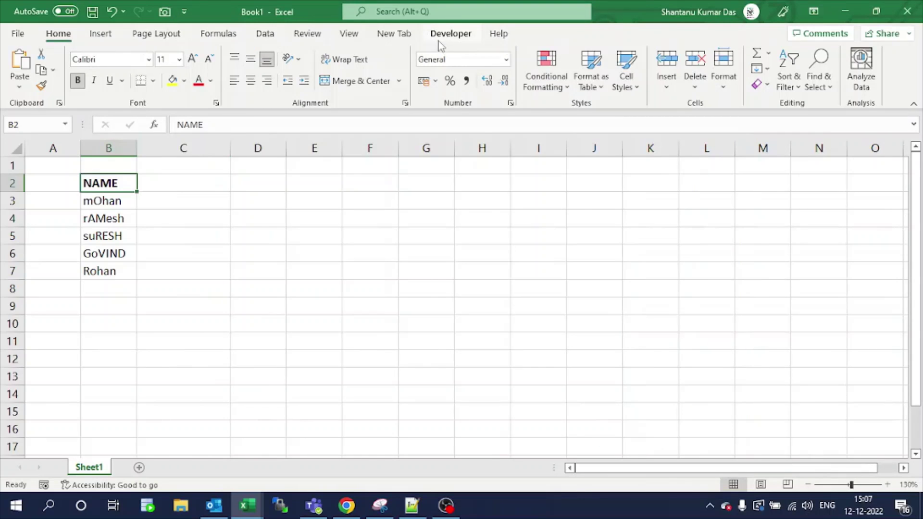
On New Tab, run Uppercase, Lowercase, then Propercase on names B3:B7.
{"action": "left_click", "coordinate": [395, 34]}
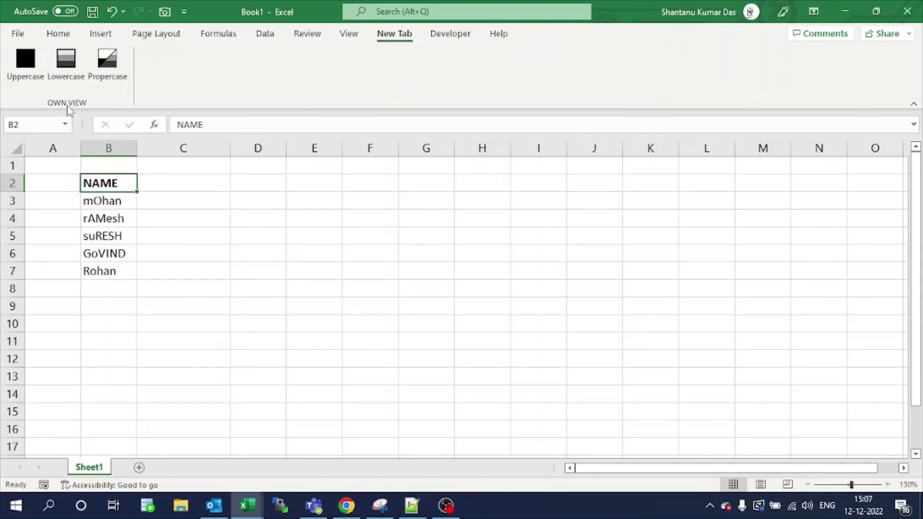
{"action": "left_click_drag", "start_coordinate": [108, 201], "coordinate": [117, 269]}
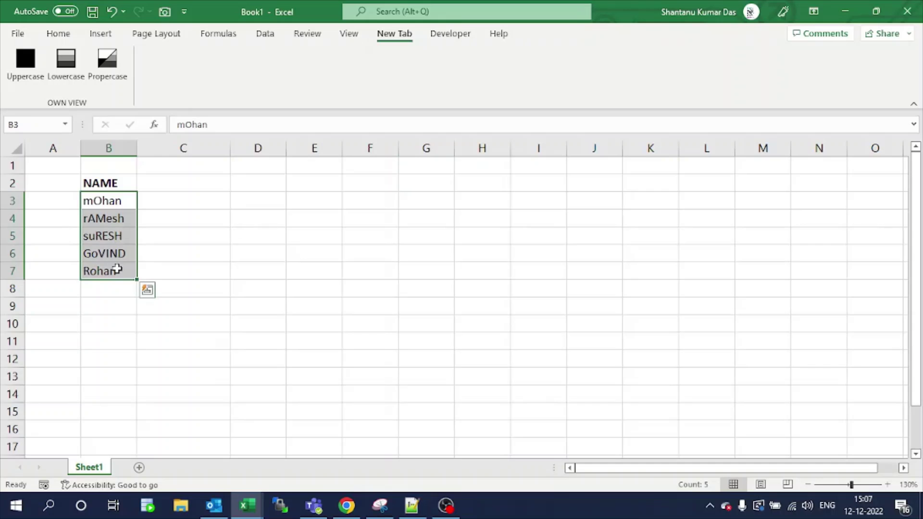
{"action": "left_click", "coordinate": [26, 72]}
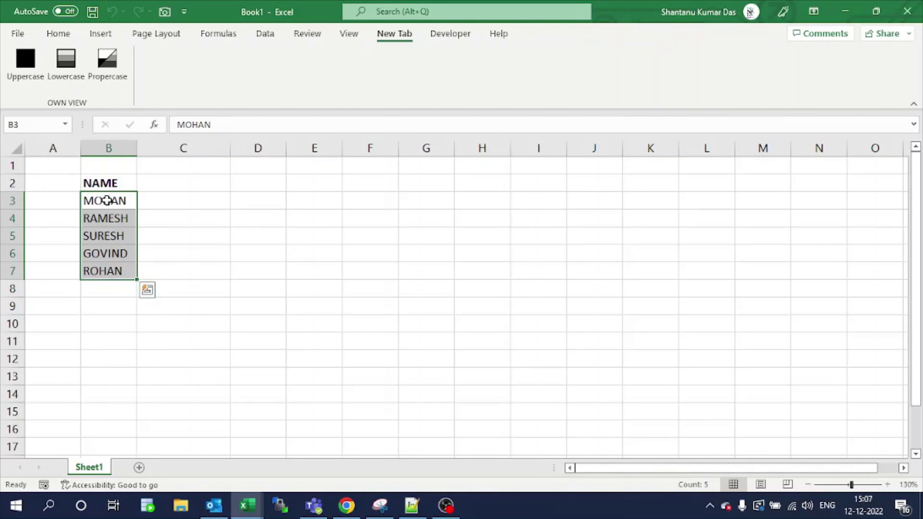
{"action": "left_click_drag", "start_coordinate": [107, 200], "coordinate": [108, 270]}
{"action": "left_click", "coordinate": [67, 67]}
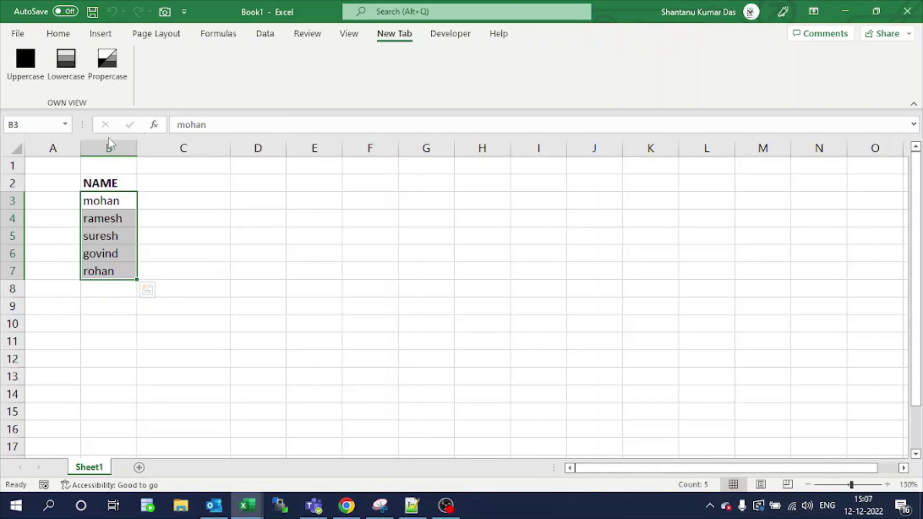
{"action": "left_click", "coordinate": [106, 73]}
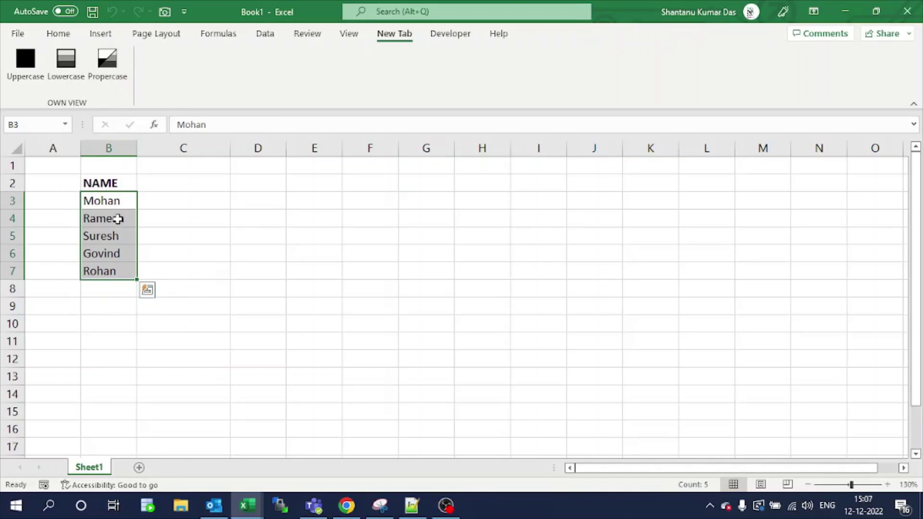
{"action": "left_click", "coordinate": [177, 204]}
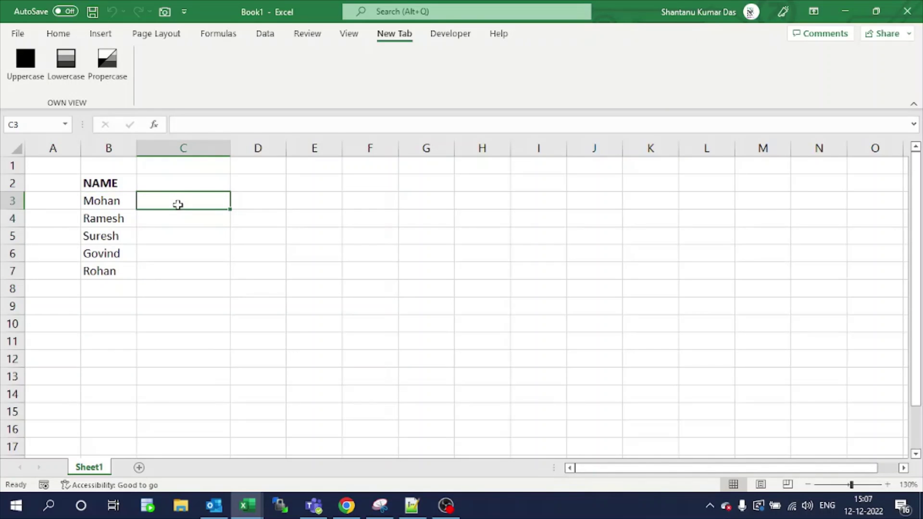
{"action": "type", "text": "mOHAN "}
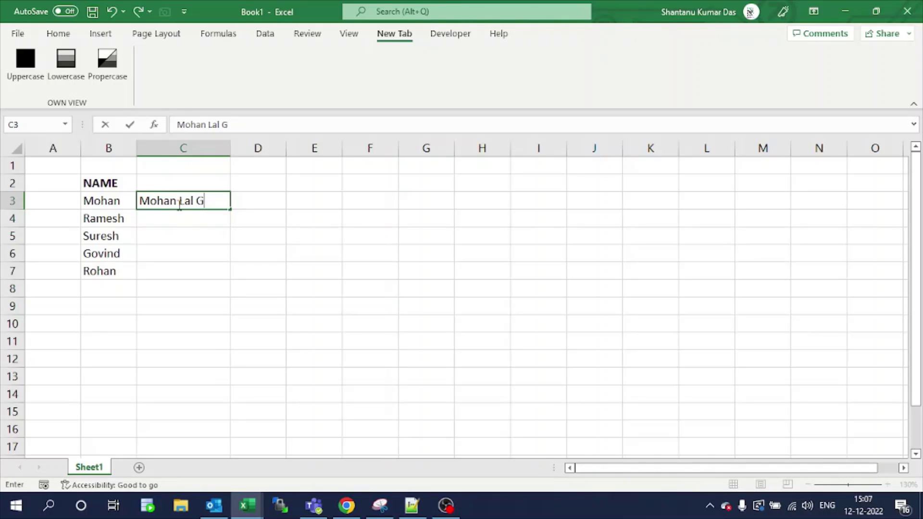
{"action": "type", "text": "ND"}
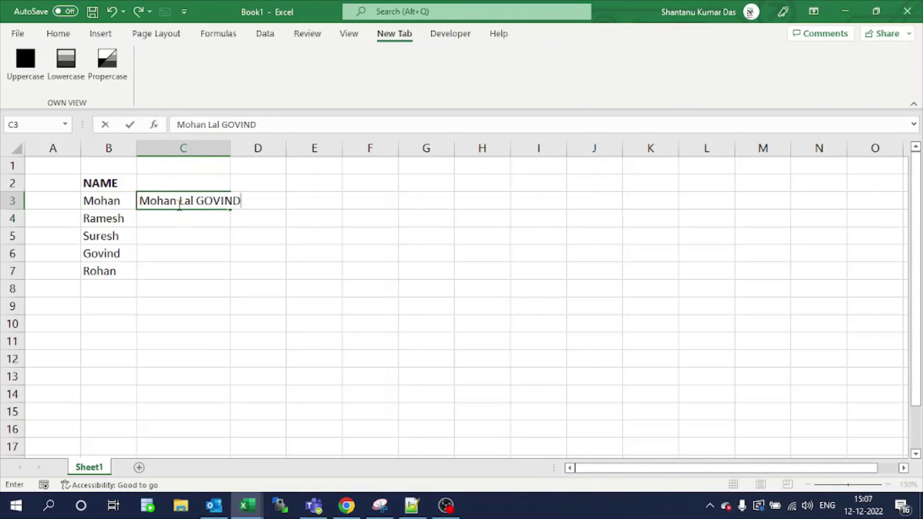
{"action": "key", "text": "Return"}
{"action": "left_click", "coordinate": [178, 202]}
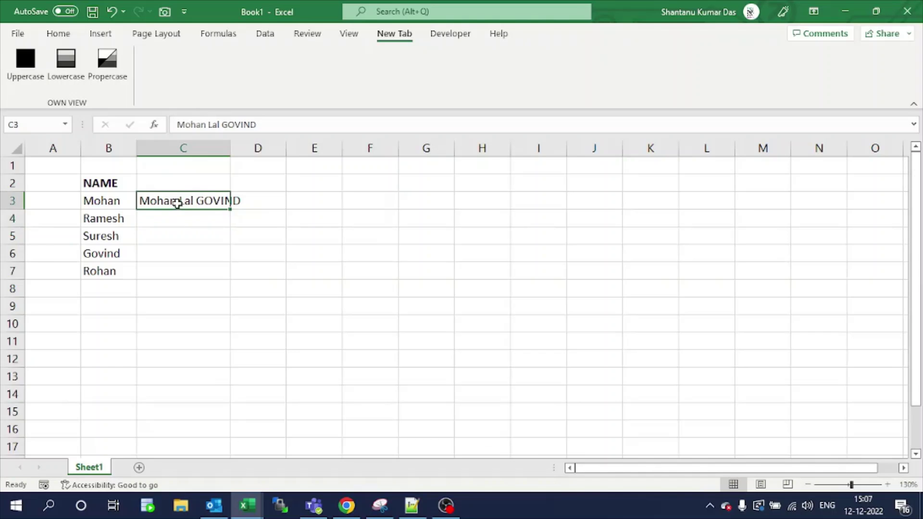
{"action": "left_click", "coordinate": [112, 78]}
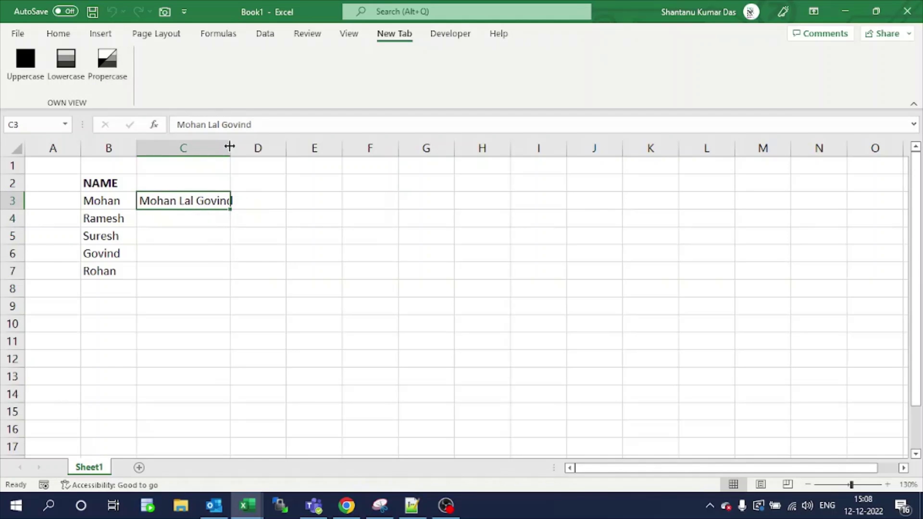
{"action": "left_click_drag", "start_coordinate": [230, 148], "coordinate": [261, 156]}
{"action": "left_click", "coordinate": [66, 60]}
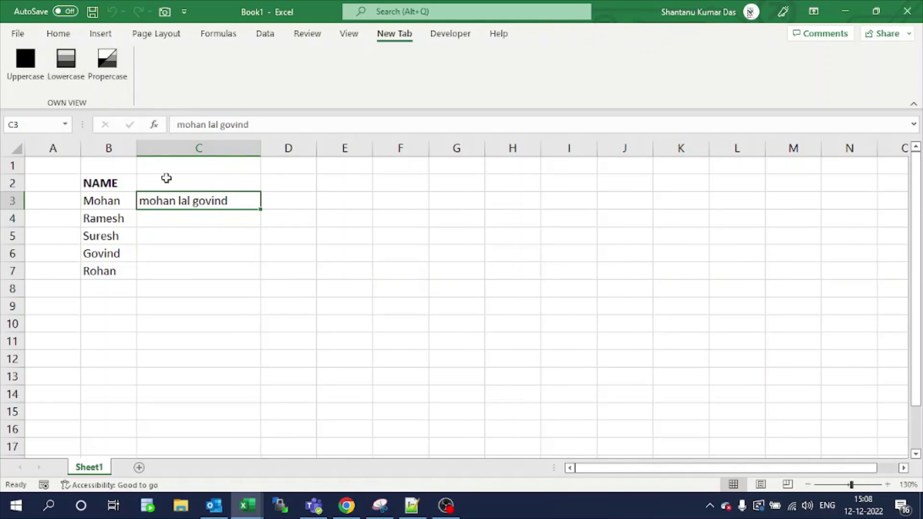
{"action": "left_click", "coordinate": [25, 60]}
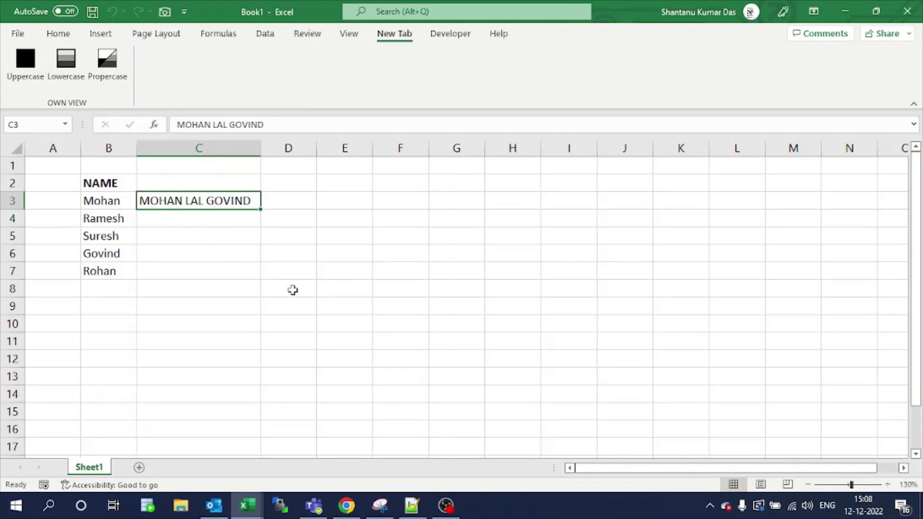
{"action": "left_click", "coordinate": [227, 260]}
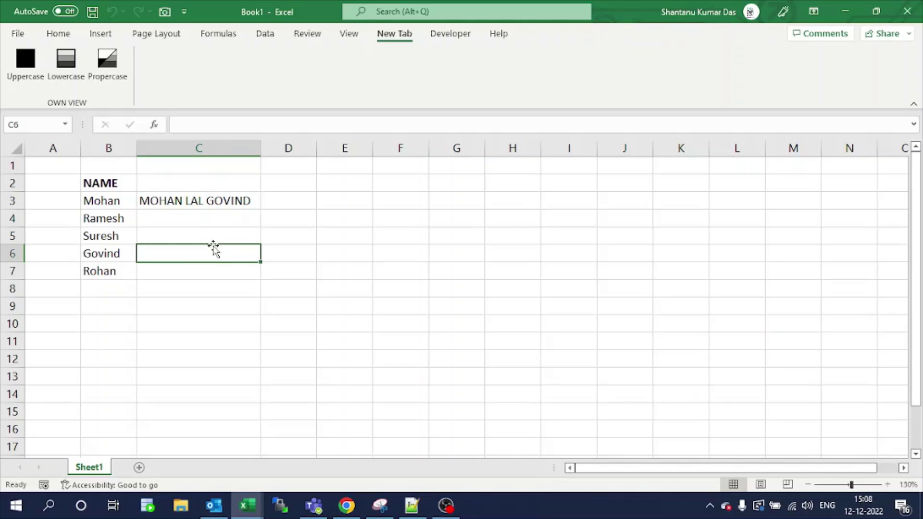